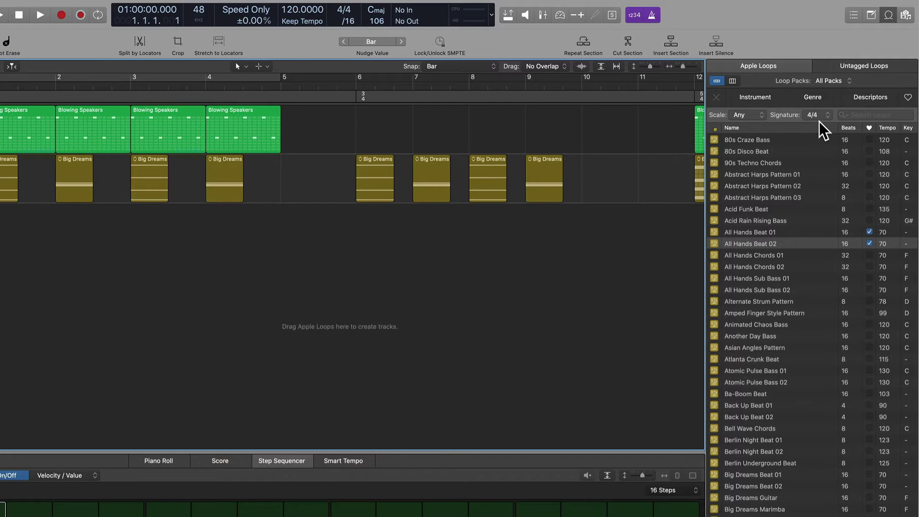
left_click(717, 128)
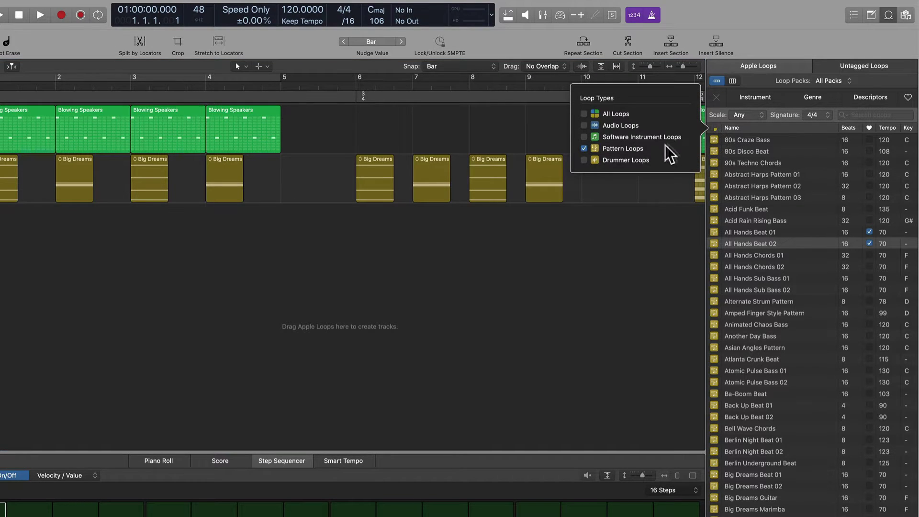
left_click(823, 121)
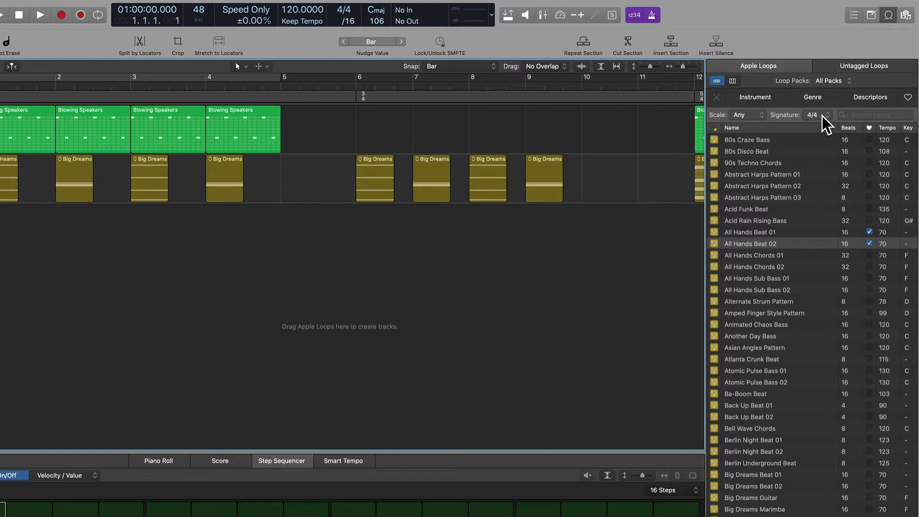
left_click(822, 116)
left_click(821, 102)
left_click(823, 114)
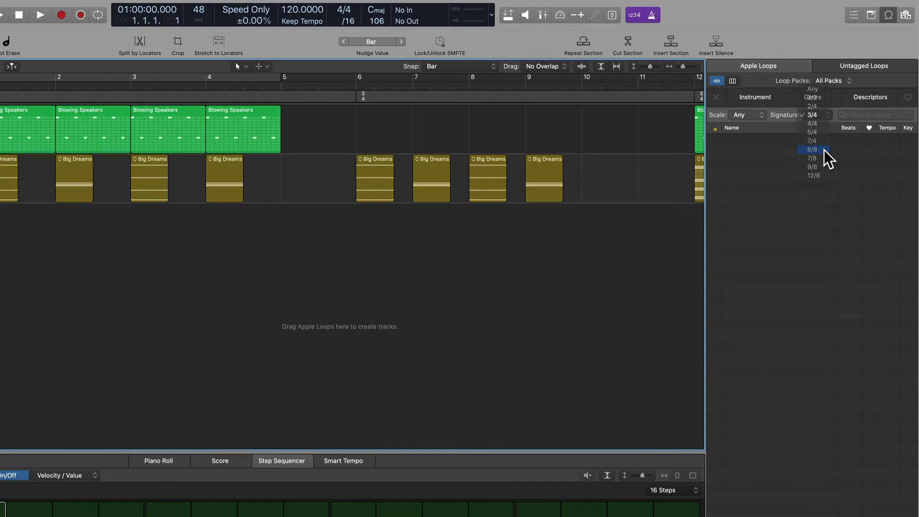
left_click(824, 150)
left_click(822, 115)
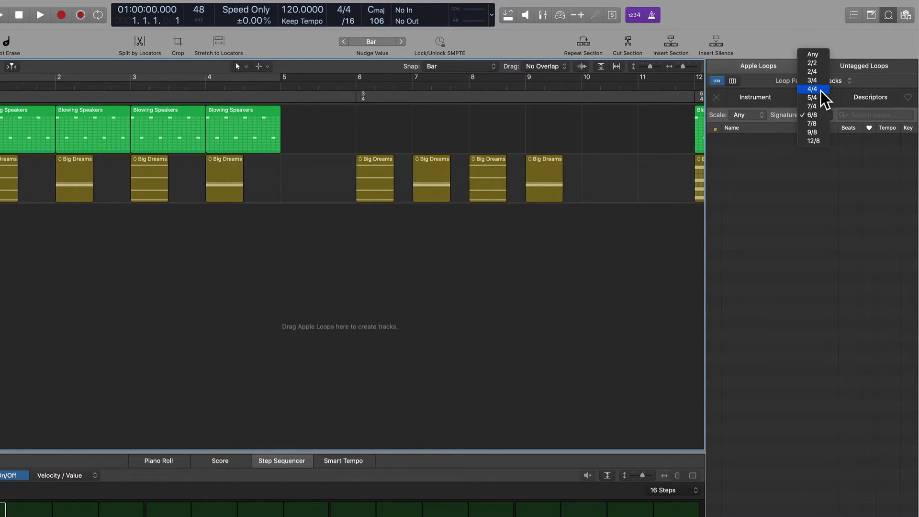
left_click(821, 89)
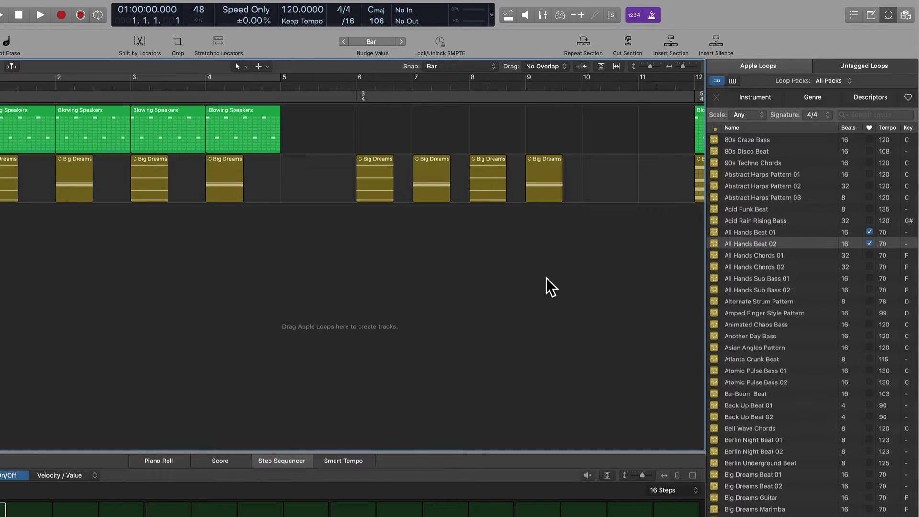
Hide the Loop Browser and audition the four Blowing Speakers regions in the Step Sequencer
key("o")
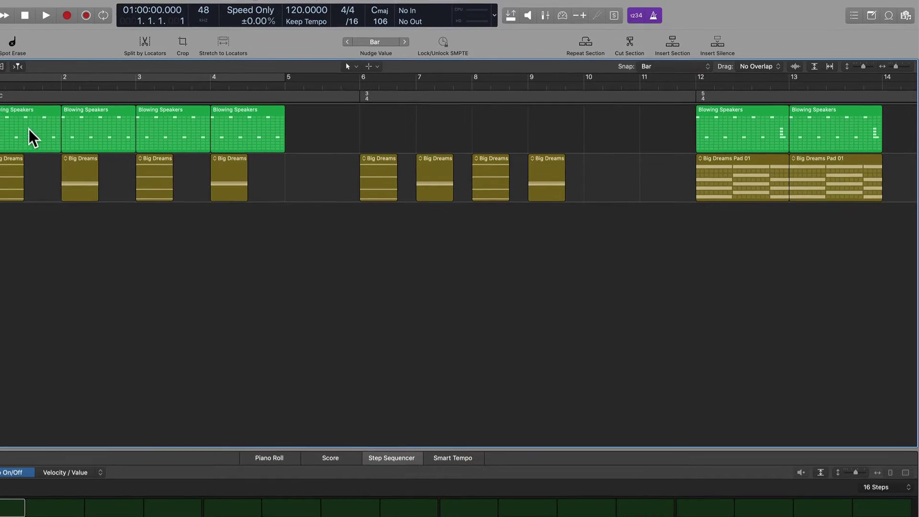
scroll(126, 251, "up", 5)
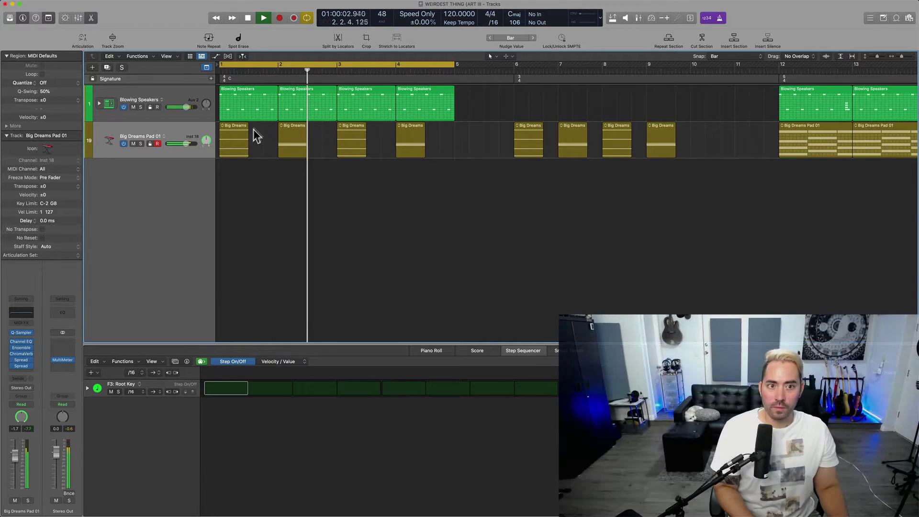
left_click_drag(484, 106, 209, 102)
left_click(403, 100)
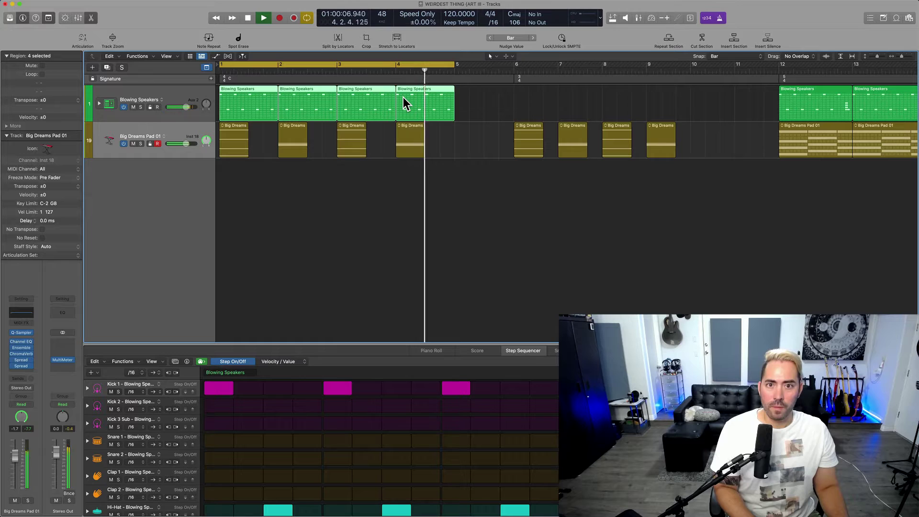
key("space")
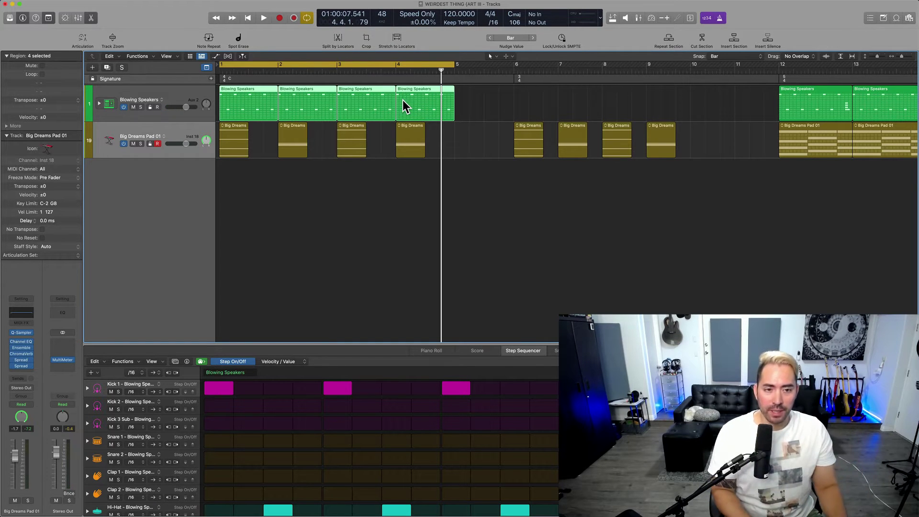
Option-drag a copy of the first Blowing Speakers region to bar 6
left_click(301, 226)
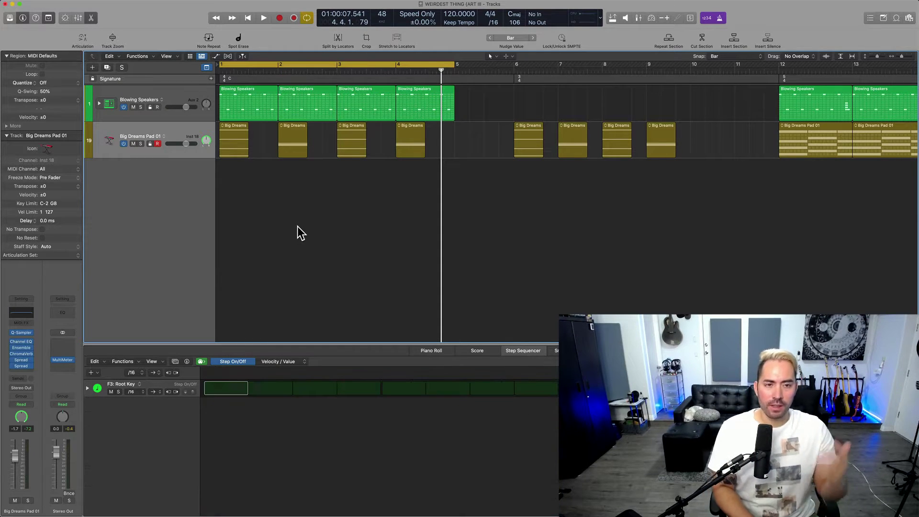
key("super+Left")
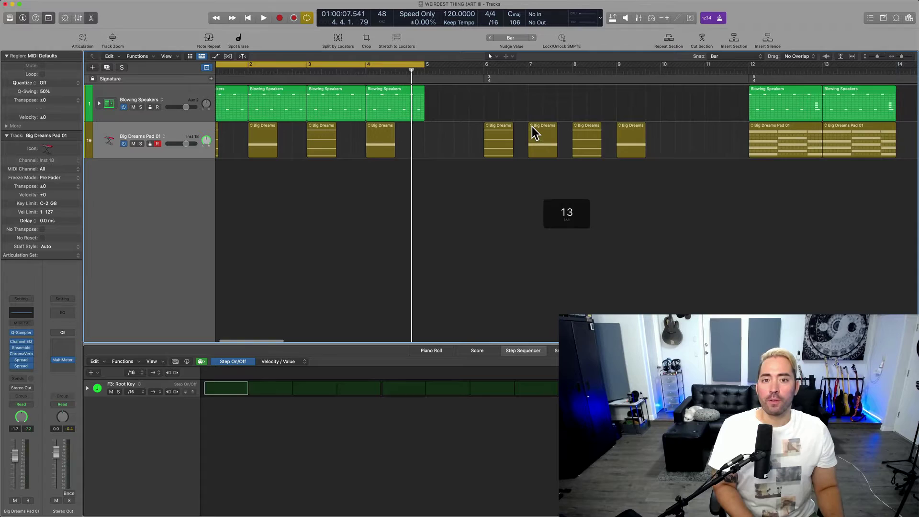
key("super+Right")
left_click_drag(237, 105, 566, 119)
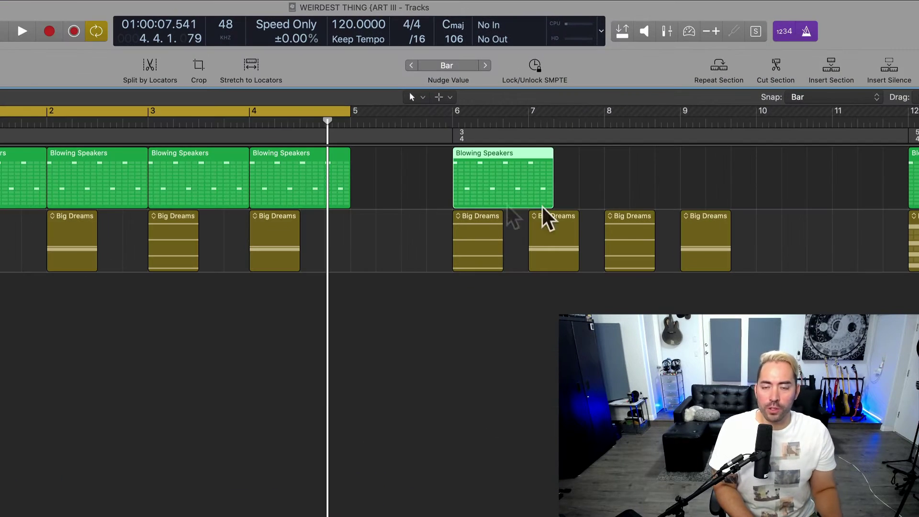
Zoom in around bar 6 and play the copied region from just before bar 6
key("super+Right")
key("super+Right")
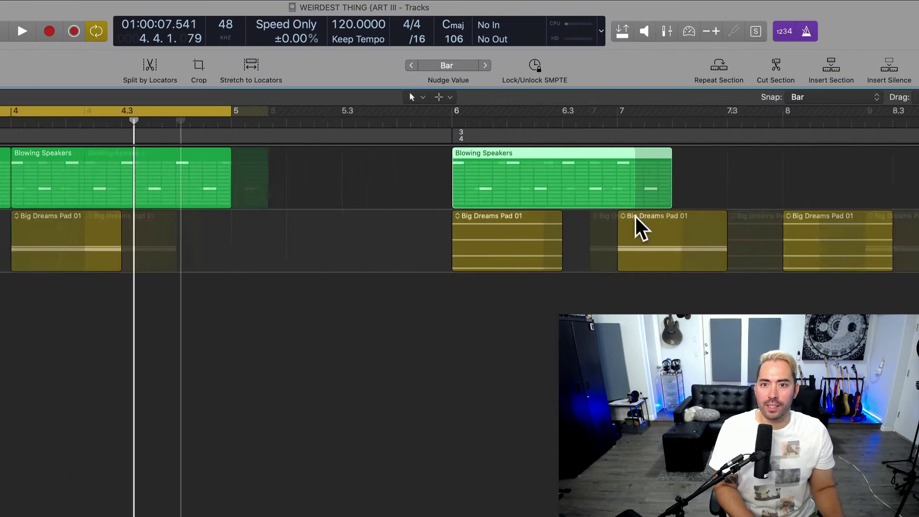
scroll(615, 192, "right", 3)
scroll(614, 192, "right", 1)
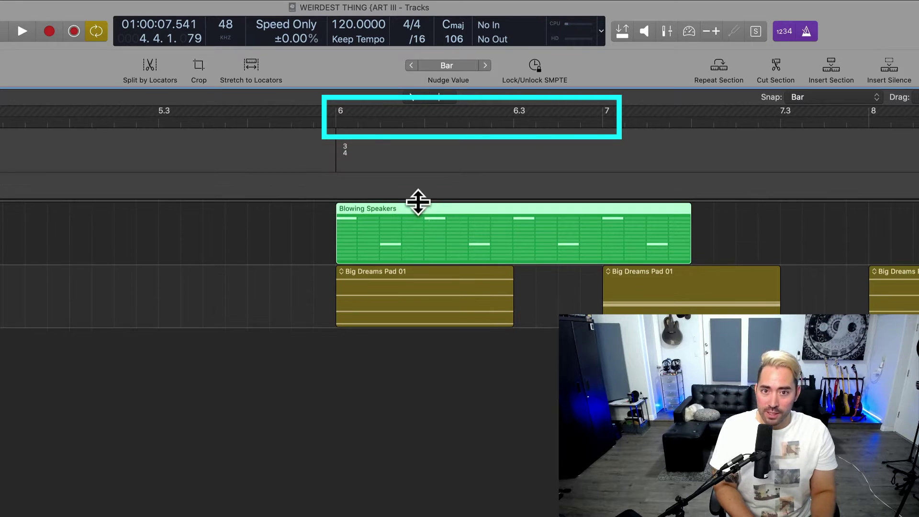
left_click(331, 121)
scroll(395, 461, "right", 5)
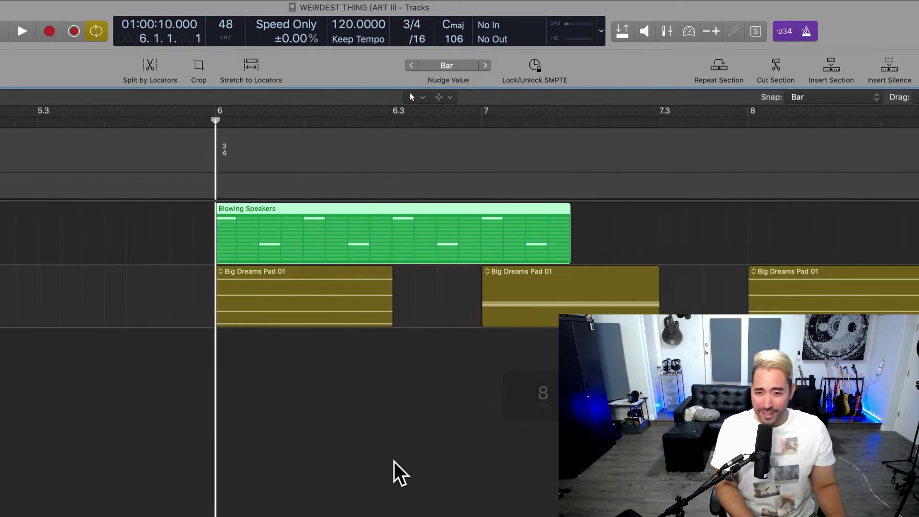
scroll(394, 461, "down", 2)
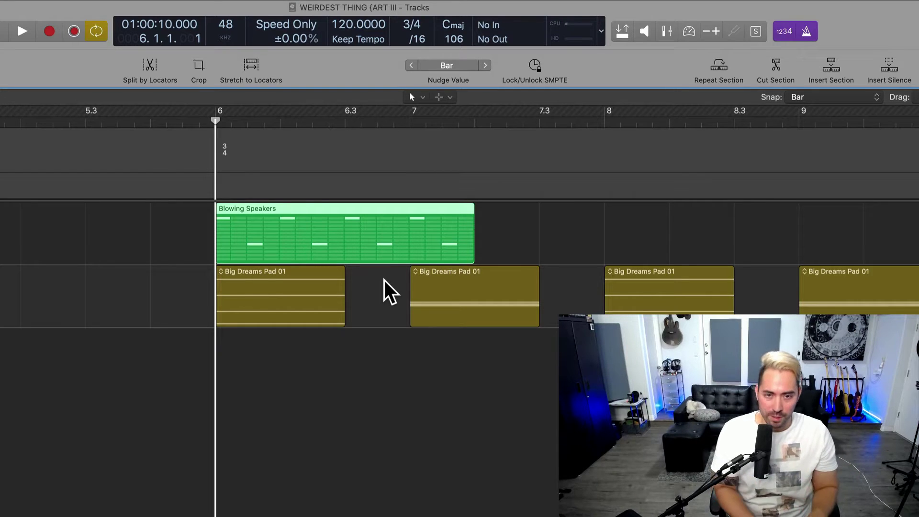
key("space")
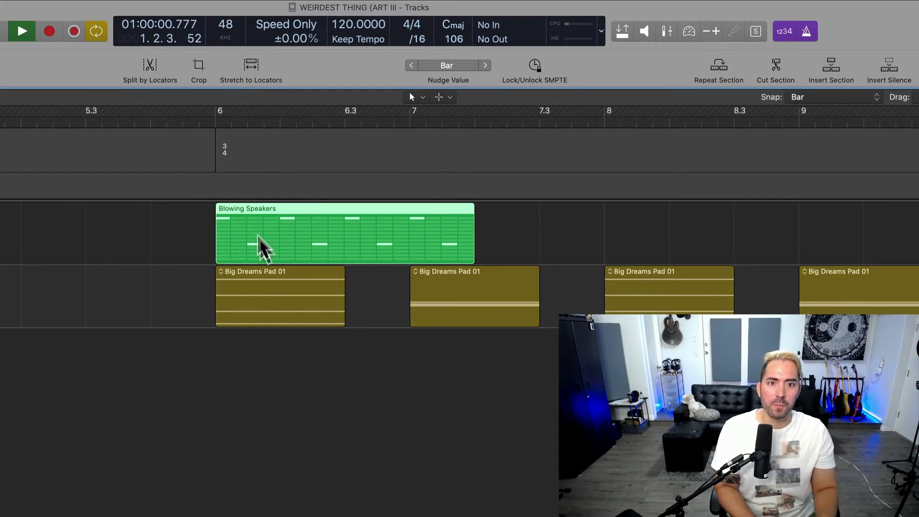
left_click(181, 115)
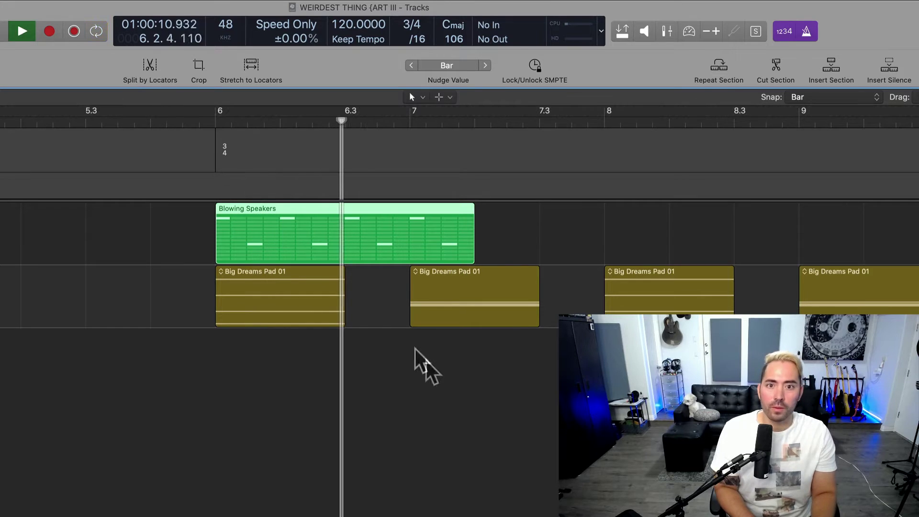
key("space")
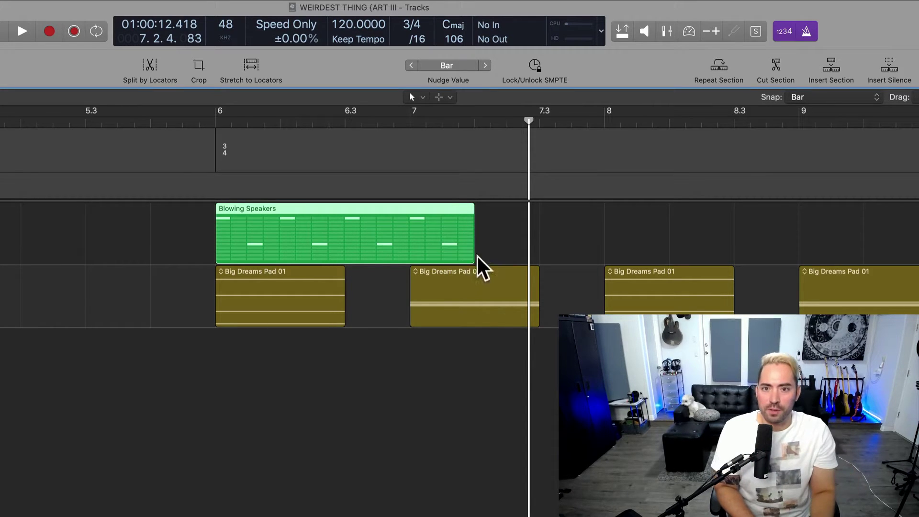
Repeat the Blowing Speakers region with Cmd-R across bars 7–9
left_click_drag(470, 255, 372, 254)
key("super+r")
key("super+r")
key("super+r")
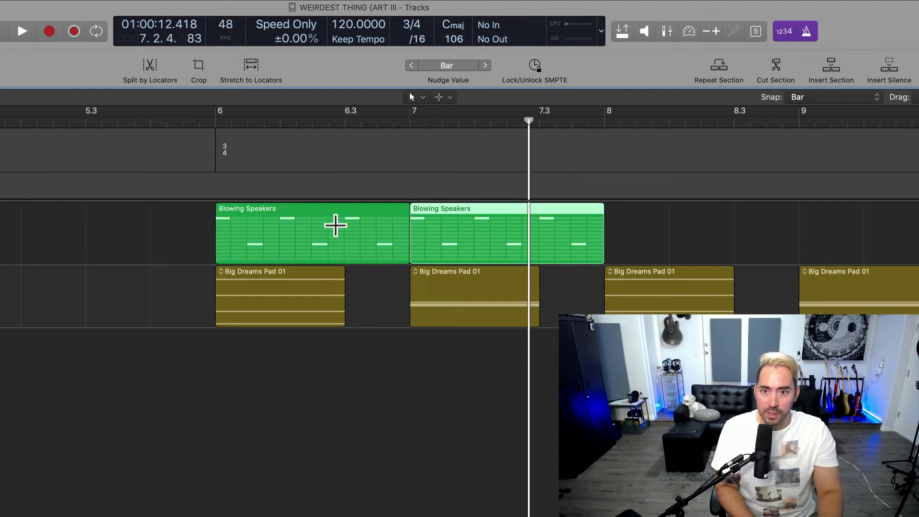
left_click(231, 155)
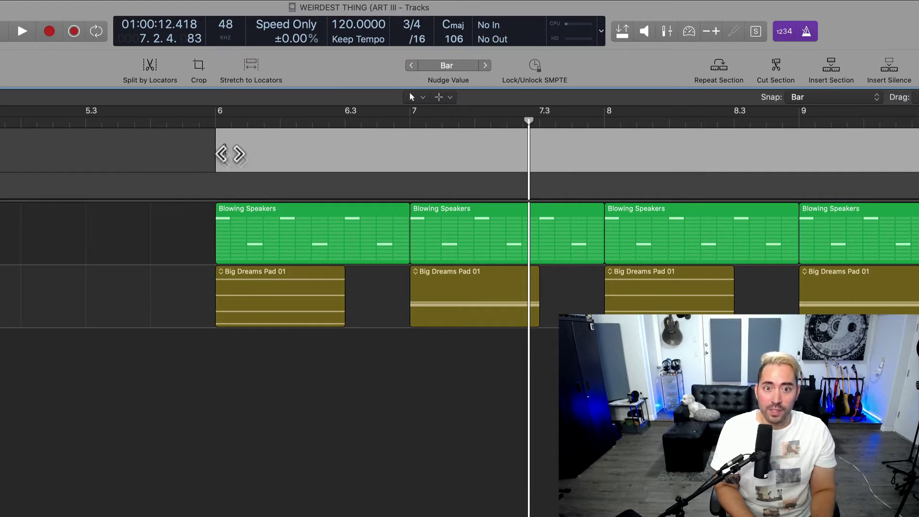
Set the cycle range to the 3/4 section regions and play from bar 6
left_click_drag(254, 368, 897, 251)
key("super+u")
left_click(402, 398)
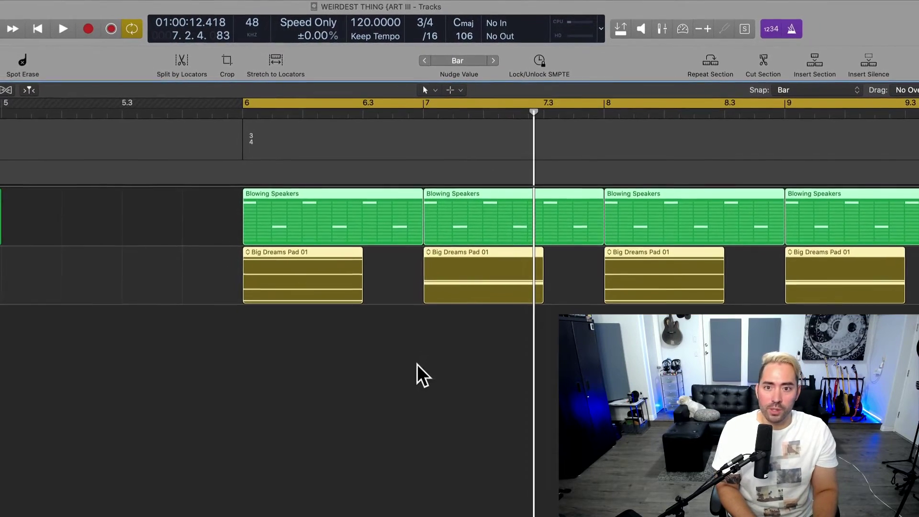
key("space")
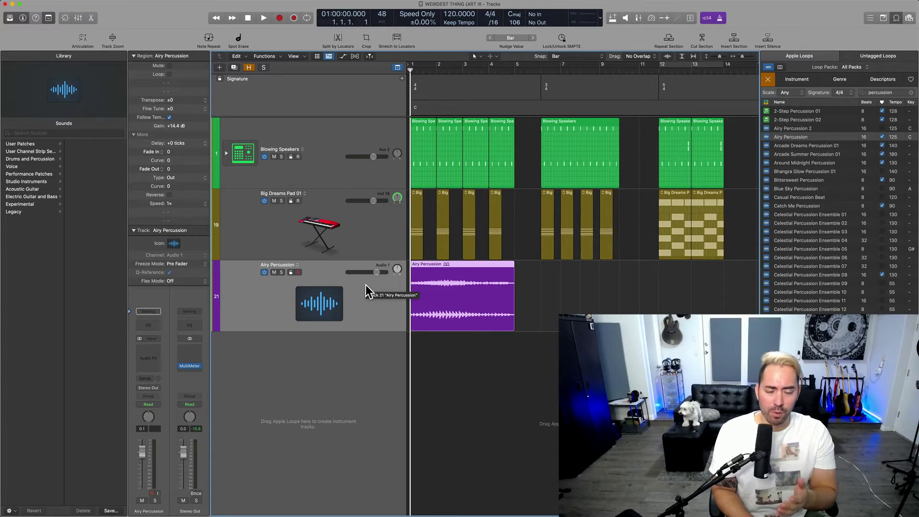
key("y")
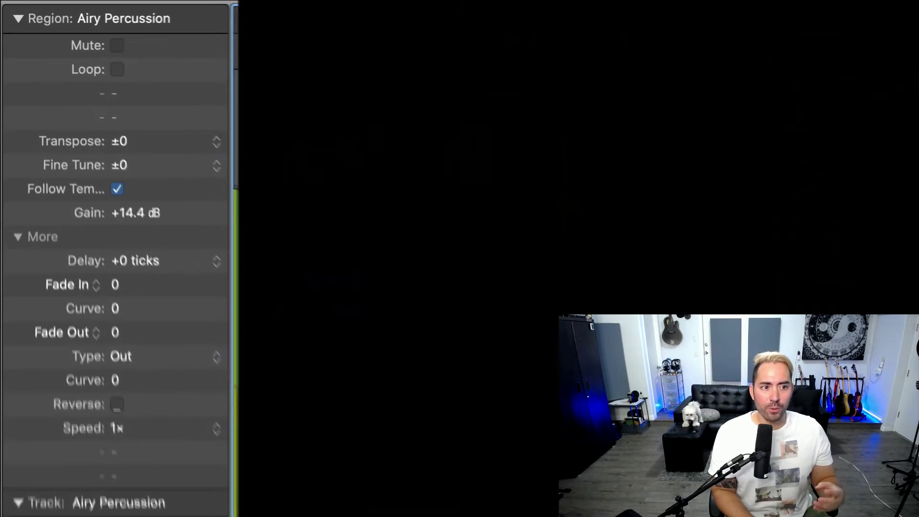
left_click(55, 201)
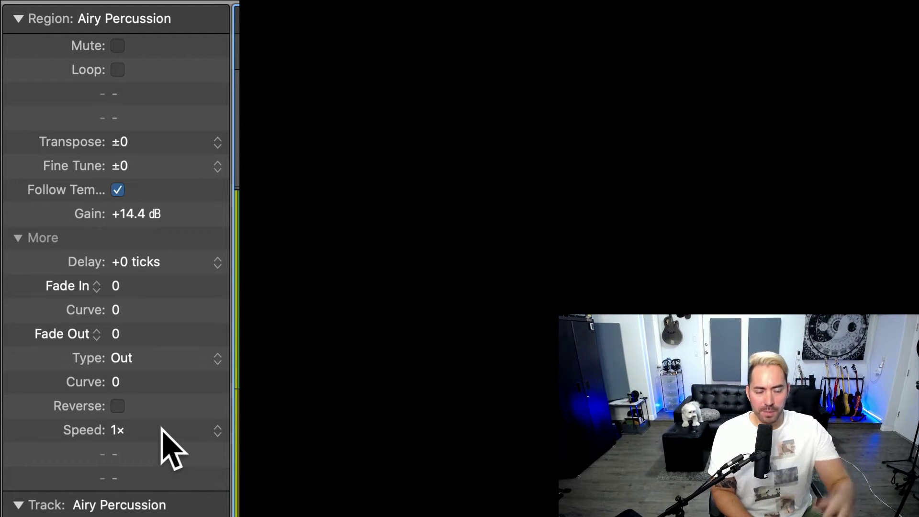
left_click(215, 430)
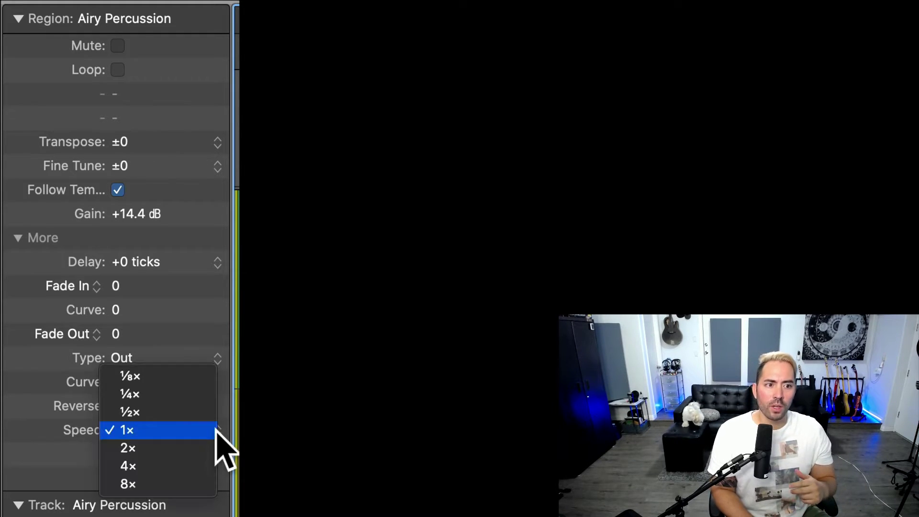
left_click(218, 448)
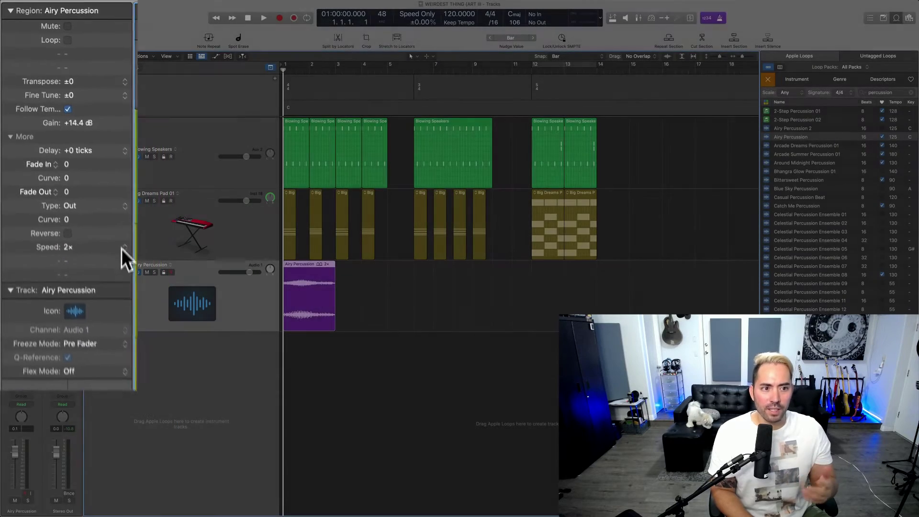
left_click(121, 248)
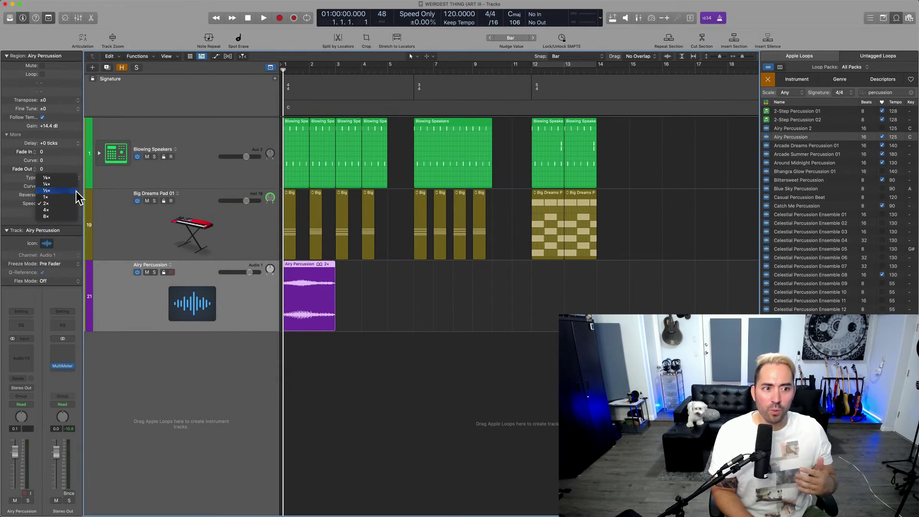
left_click(76, 191)
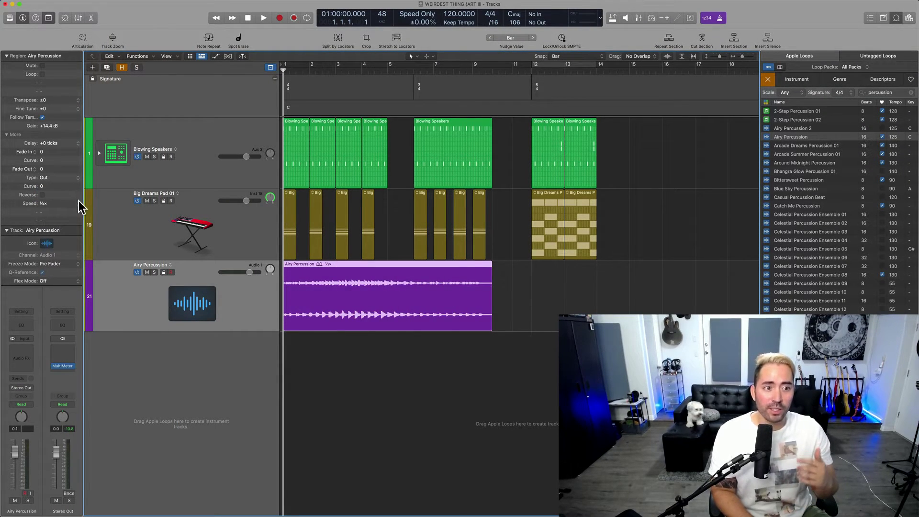
left_click(80, 207)
left_click(76, 210)
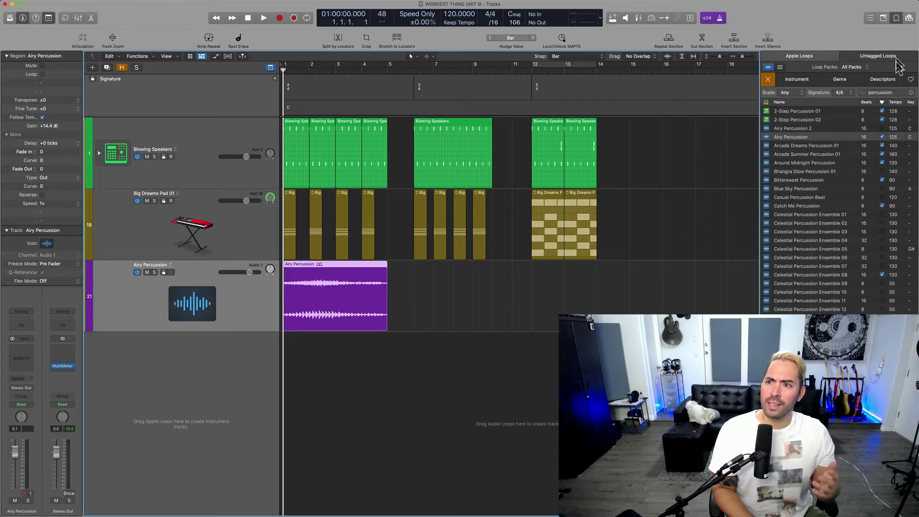
Add cymbal Roll.L.wav from Bookmarks > _SOUNDS/FAVORITE > Cymbals - Roll as a new track
left_click(909, 18)
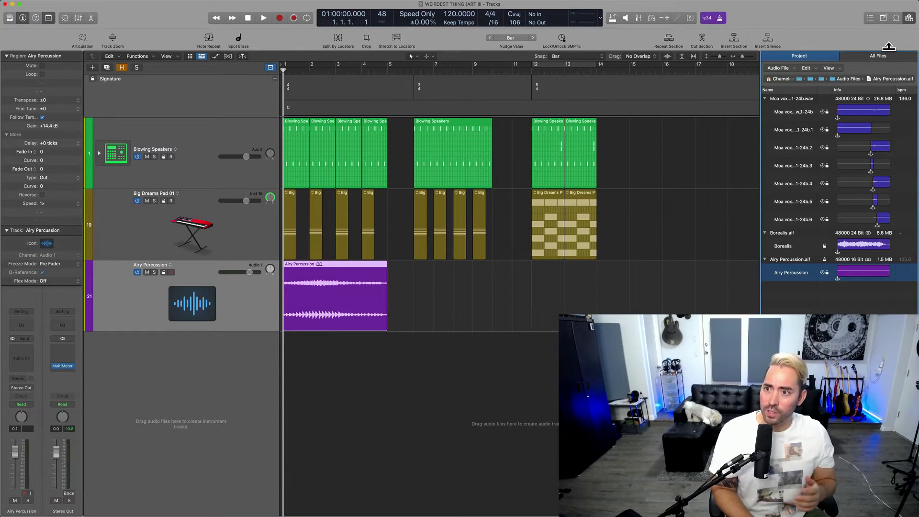
left_click(890, 57)
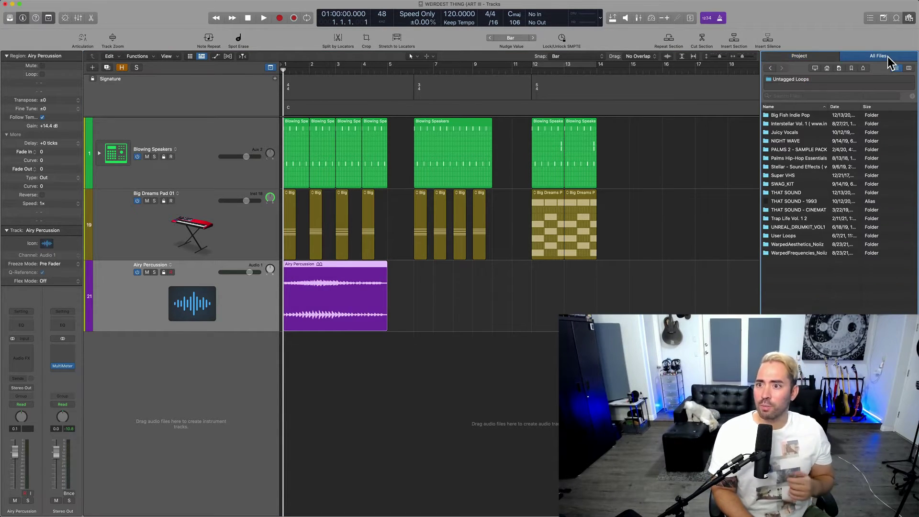
left_click(854, 69)
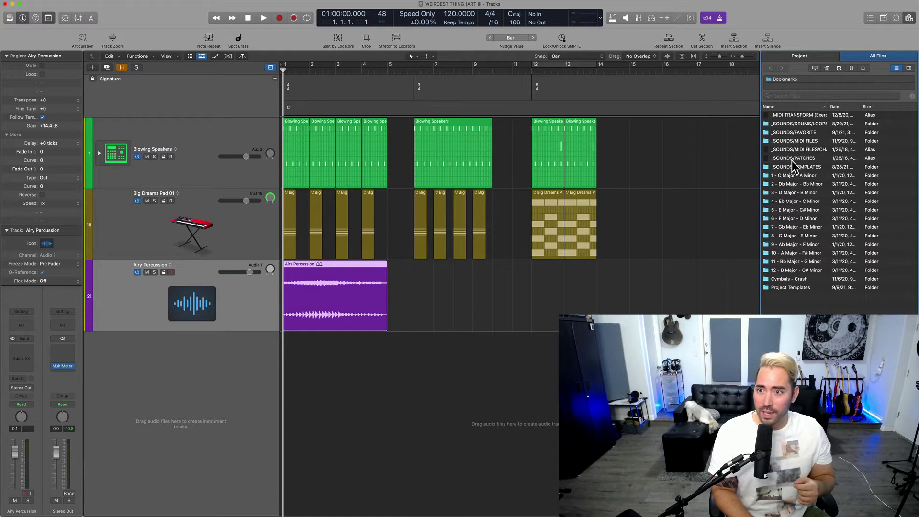
double_click(806, 133)
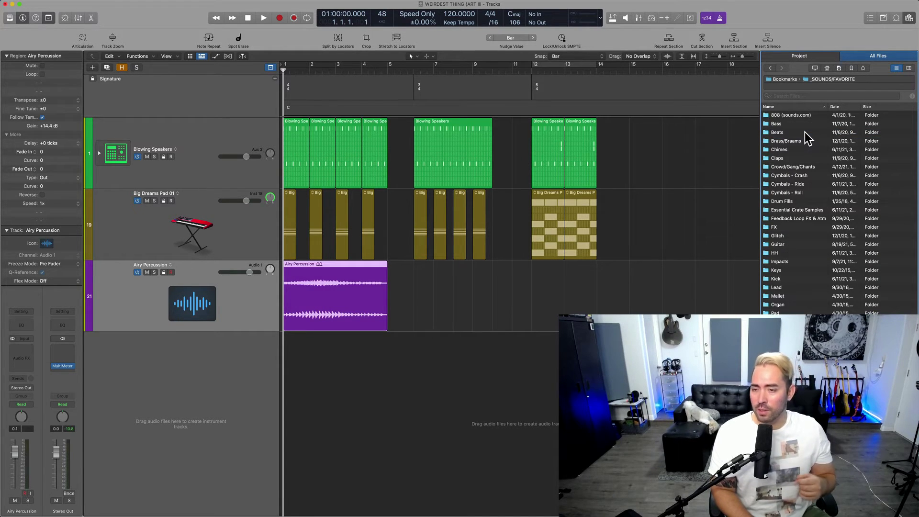
double_click(798, 193)
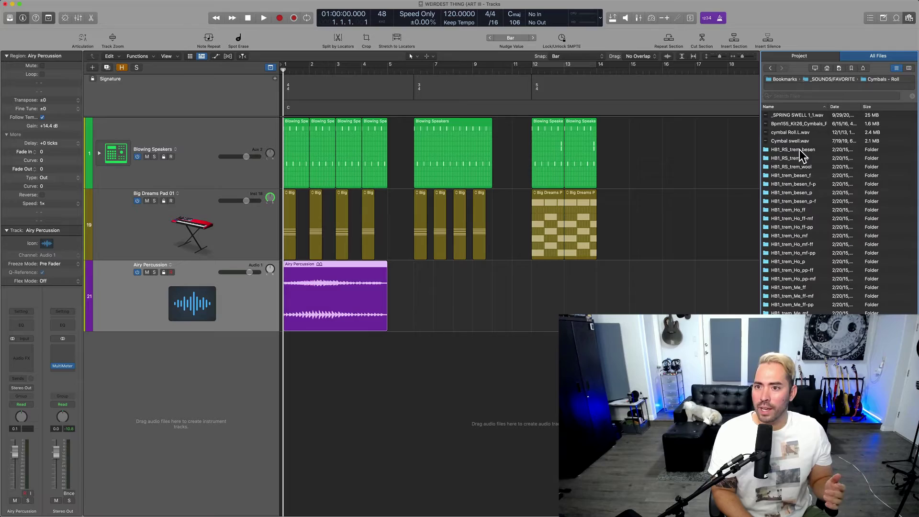
left_click_drag(789, 135, 292, 379)
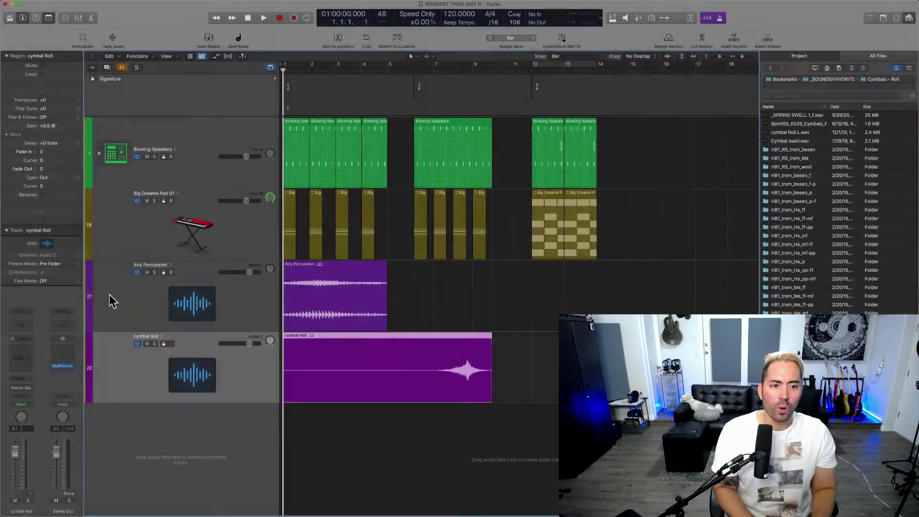
left_click(159, 321)
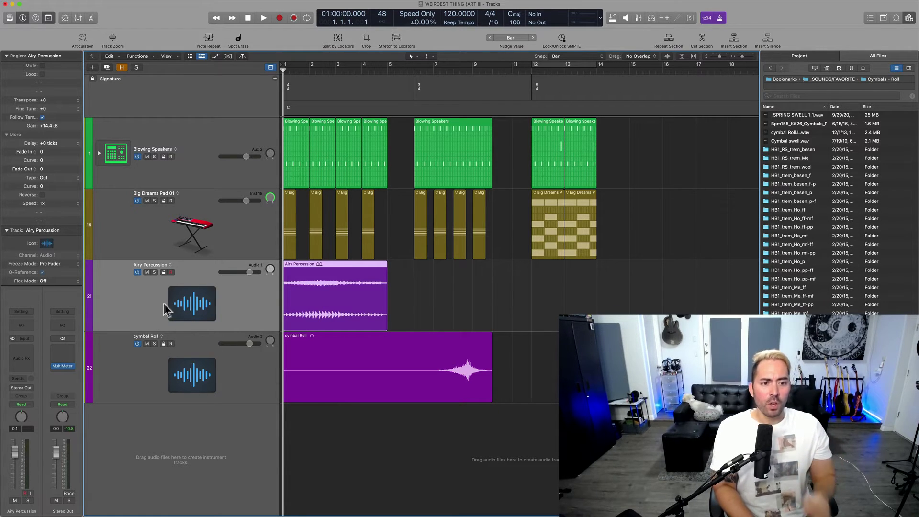
Enable Slicing flex on Airy Percussion and cymbal Roll, then switch flex off on both
key("super+f")
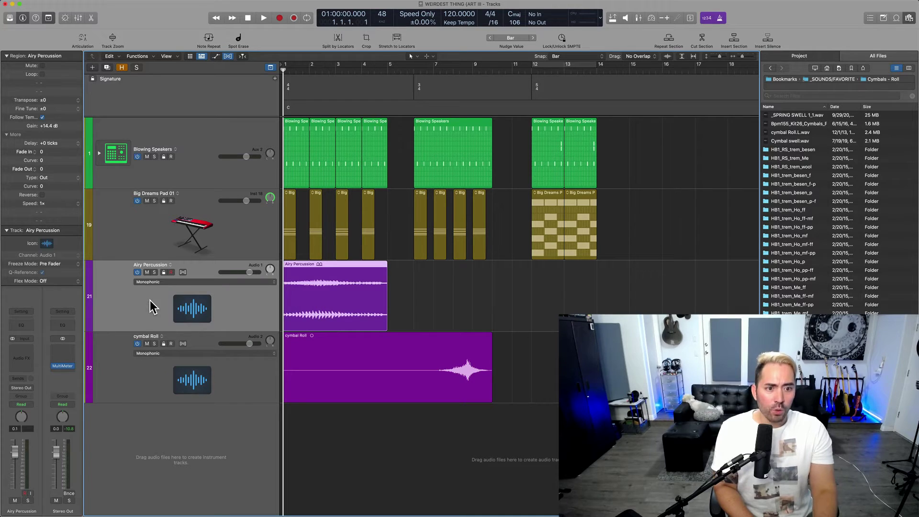
left_click(183, 272)
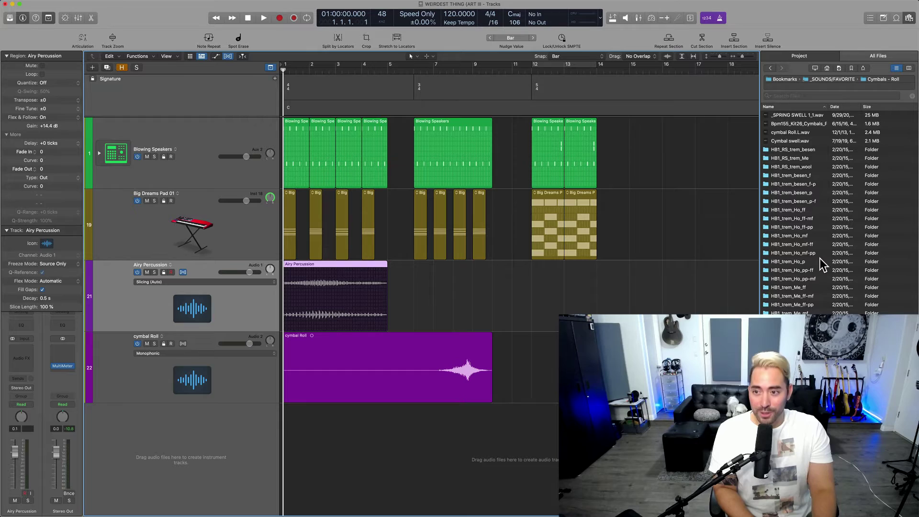
left_click(218, 386)
left_click(183, 344)
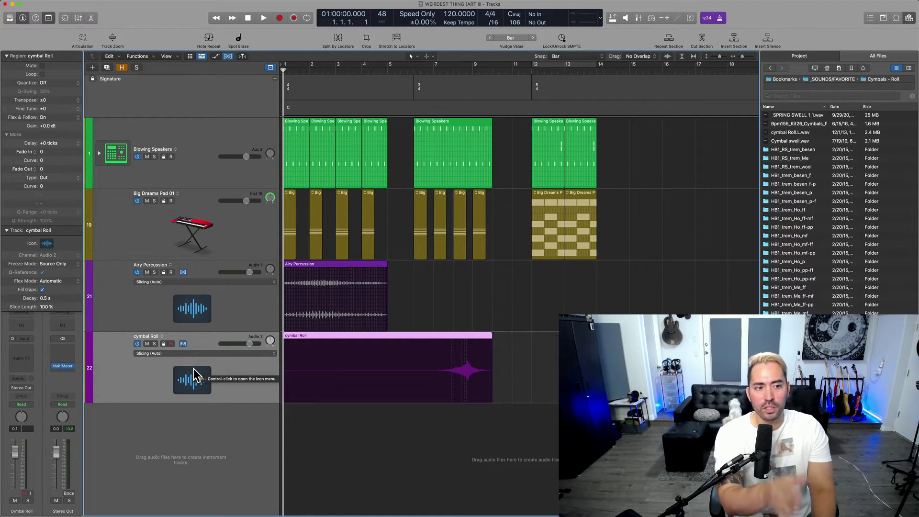
left_click(182, 344)
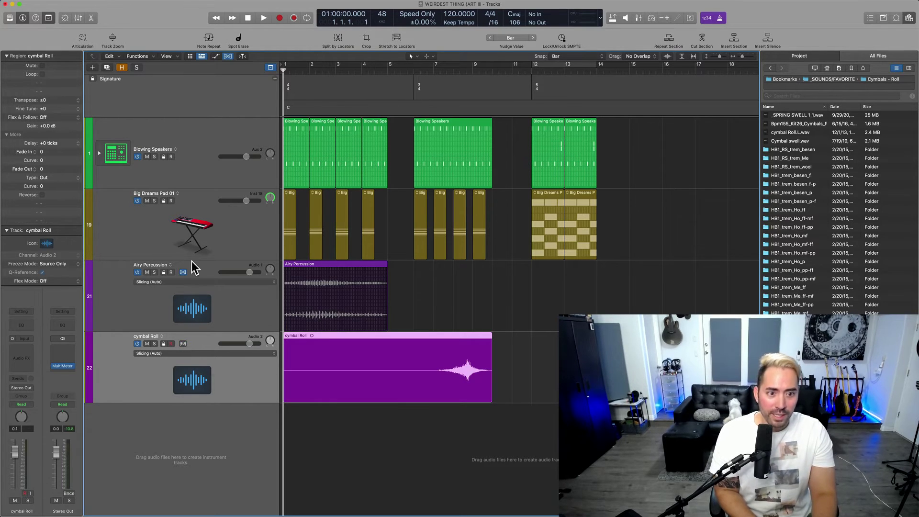
left_click(183, 272)
Toggle Reverse on the cymbal Roll region on and back off
left_click(200, 273)
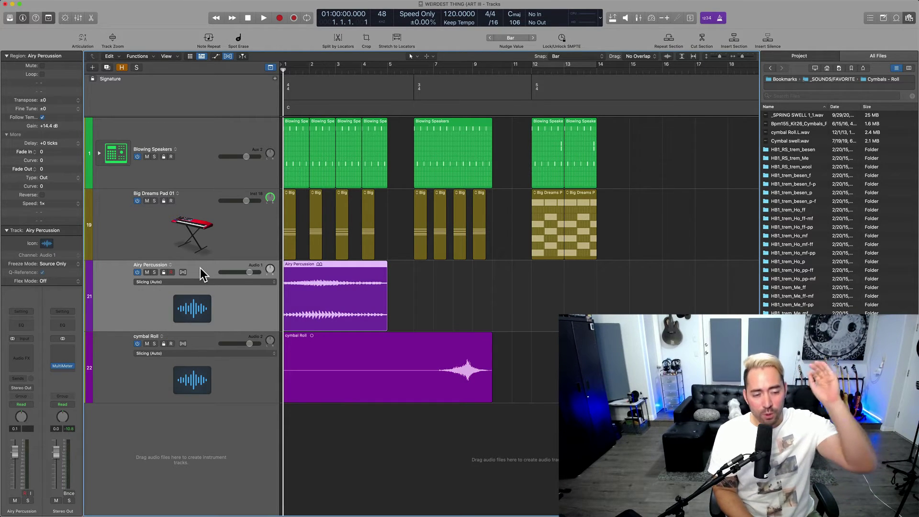
left_click(240, 378)
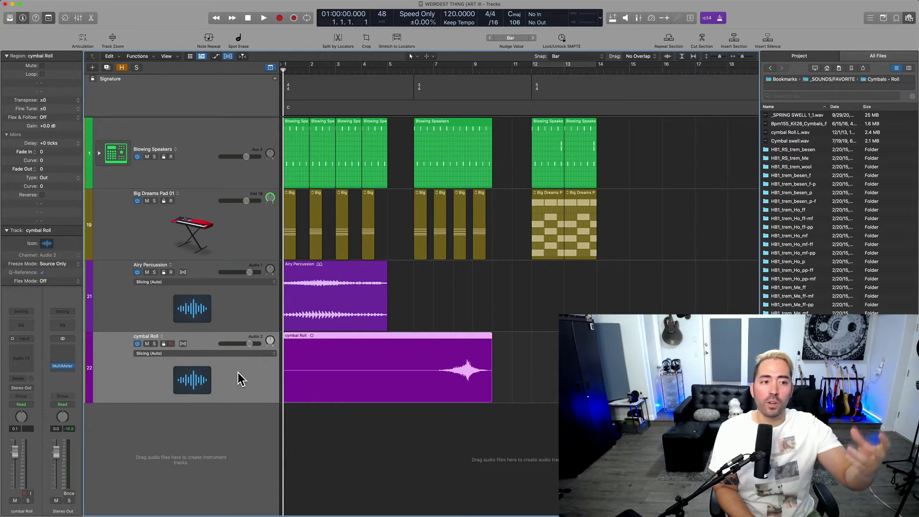
left_click(42, 195)
left_click(43, 195)
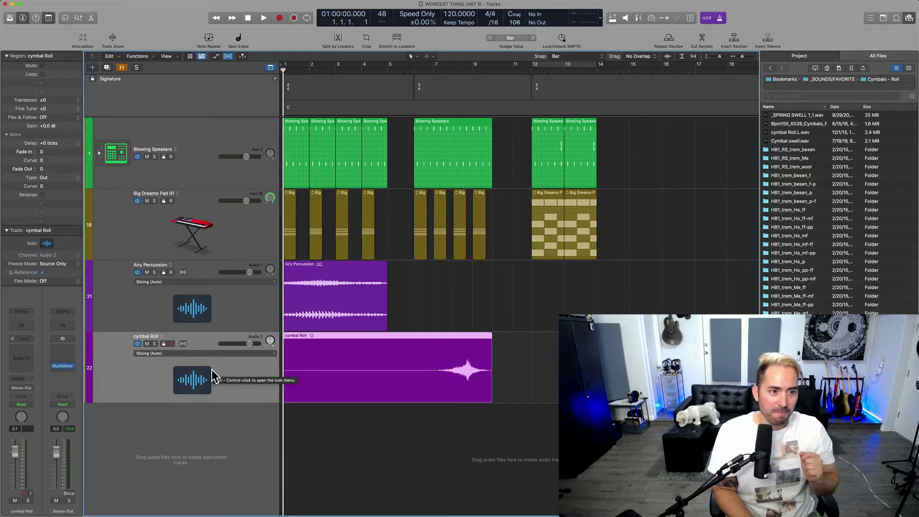
left_click(210, 309)
key("super+f")
key("super+f")
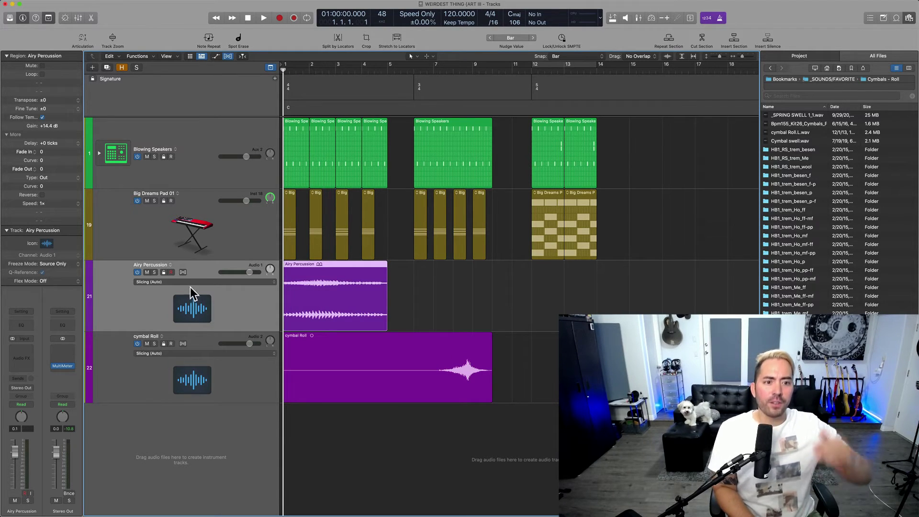
left_click(183, 272)
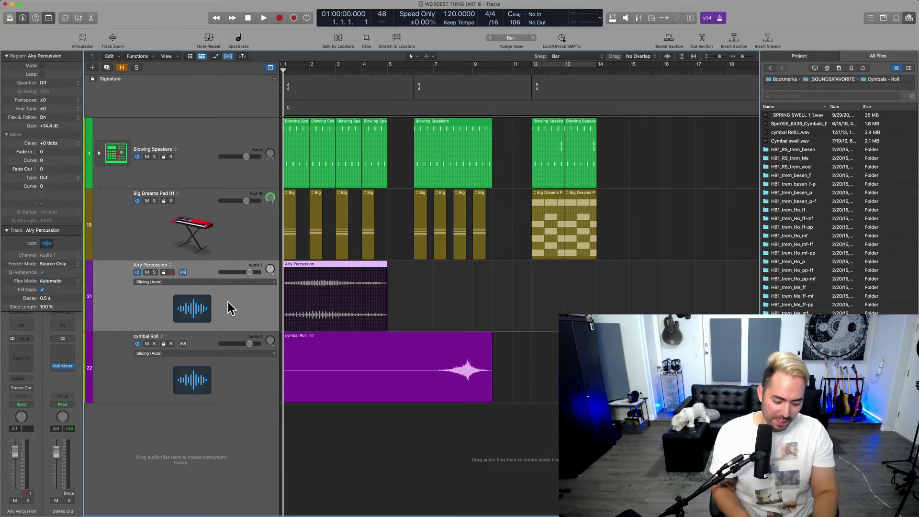
key("ctrl+b")
key("Return")
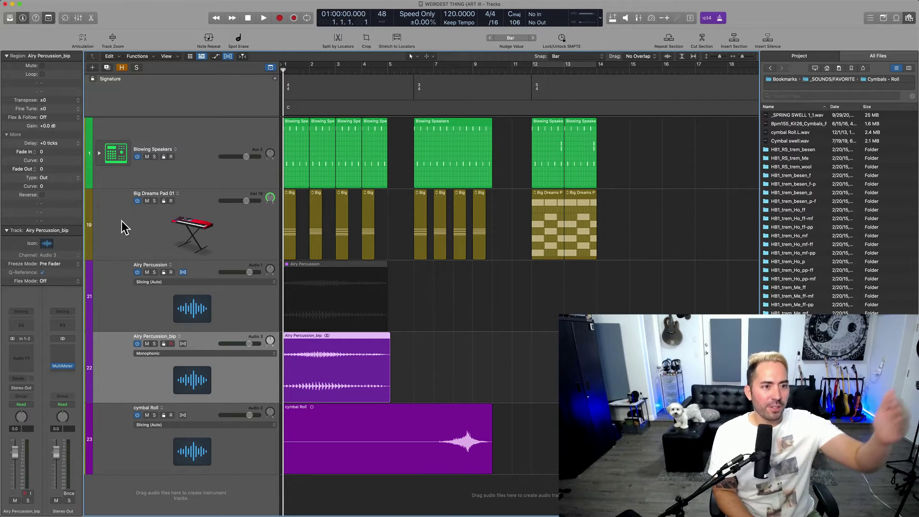
left_click(43, 195)
left_click(42, 196)
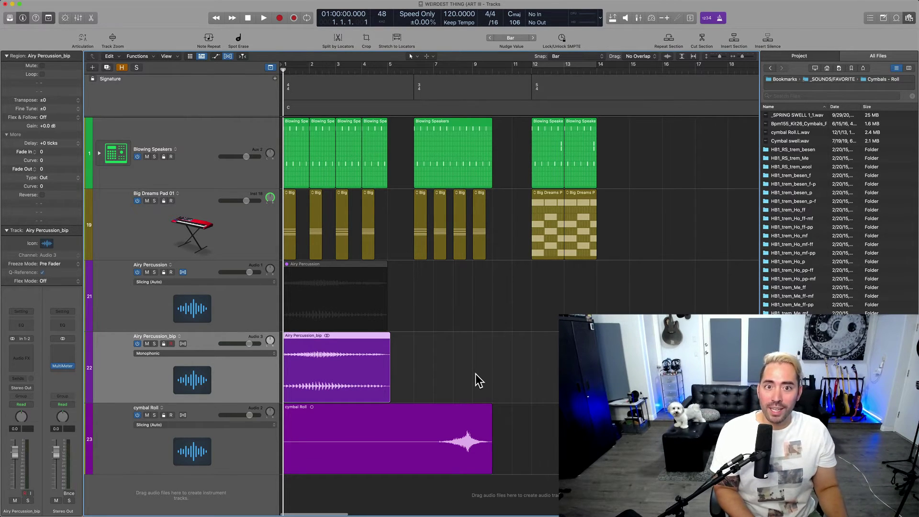
Split the Airy Percussion_bip region, delete its tail, and time-stretch it to 3 bars
key("super+Right")
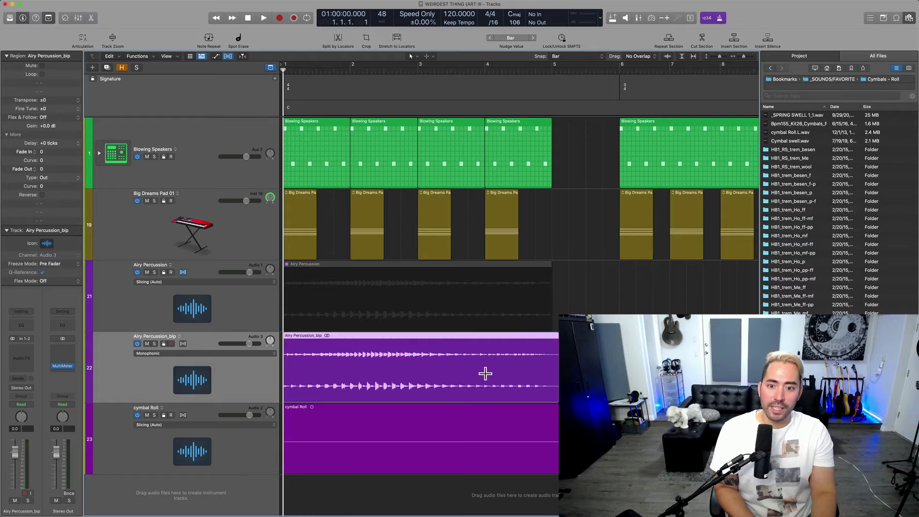
left_click(485, 373)
key("Delete")
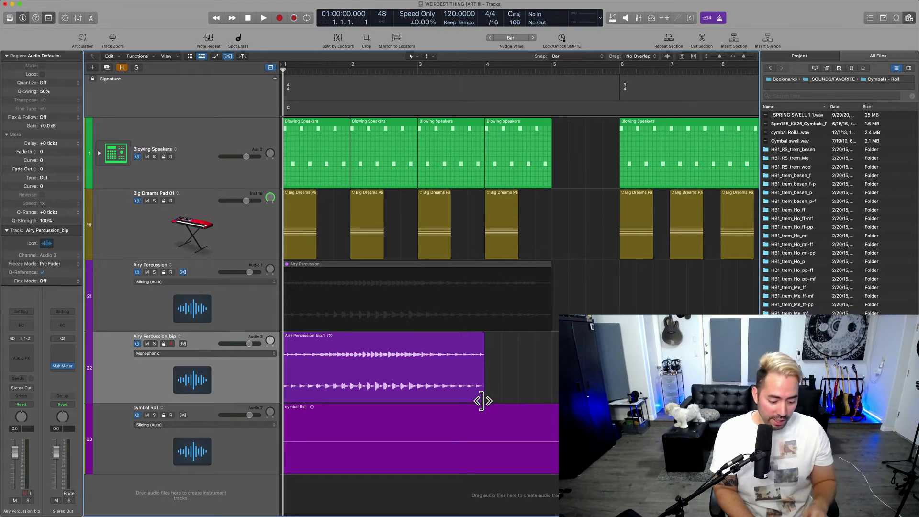
left_click_drag(482, 400, 602, 398)
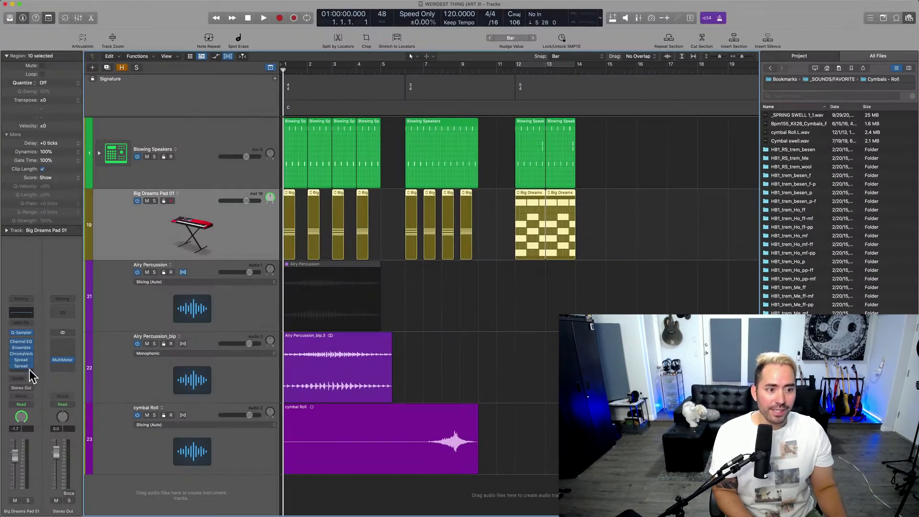
Open both Spread inserts on Big Dreams Pad 01, moving the first window clear of the Blowing Speakers regions
left_click(23, 363)
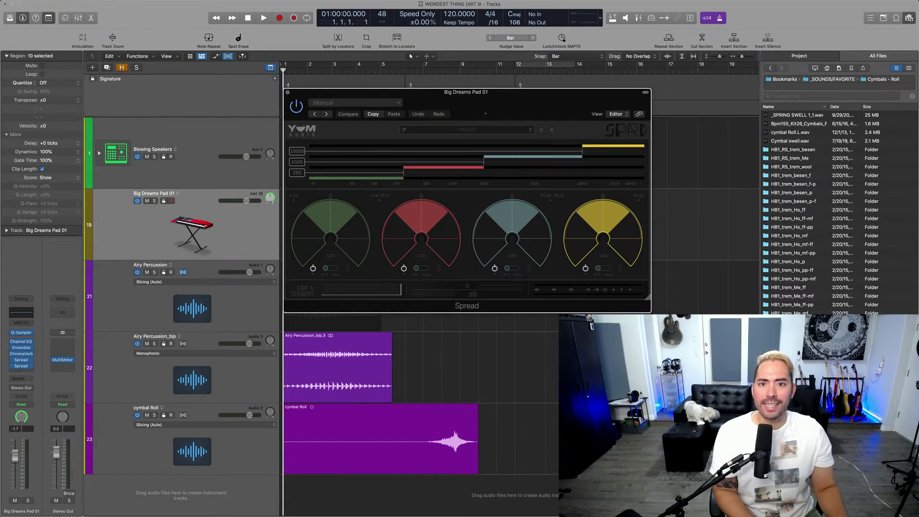
left_click_drag(526, 104, 524, 133)
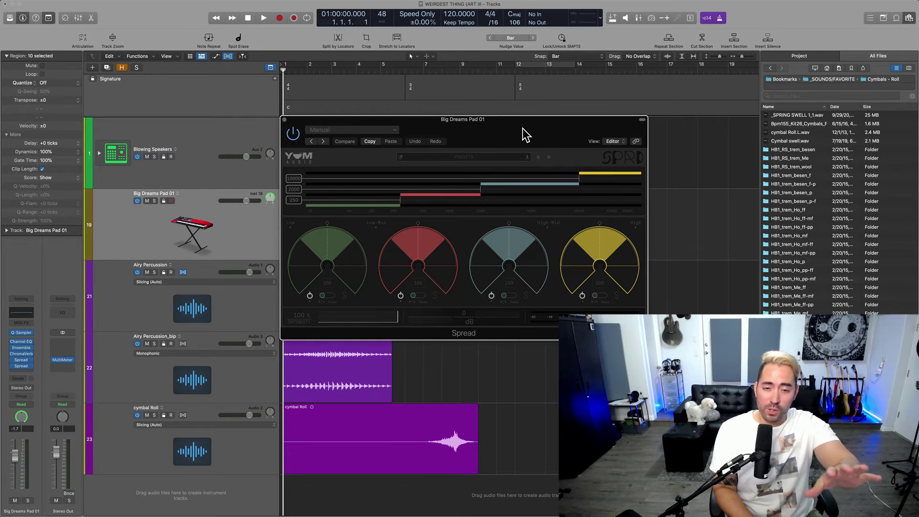
left_click_drag(523, 128, 508, 171)
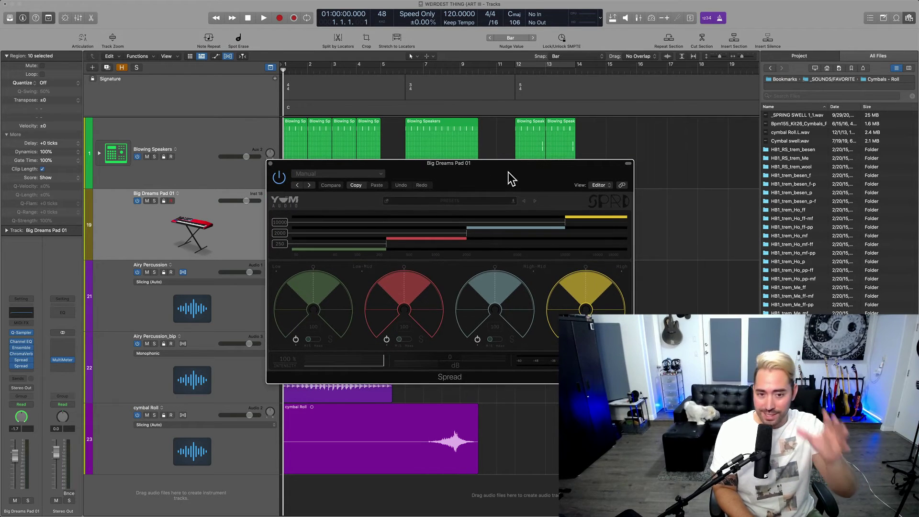
left_click(271, 163)
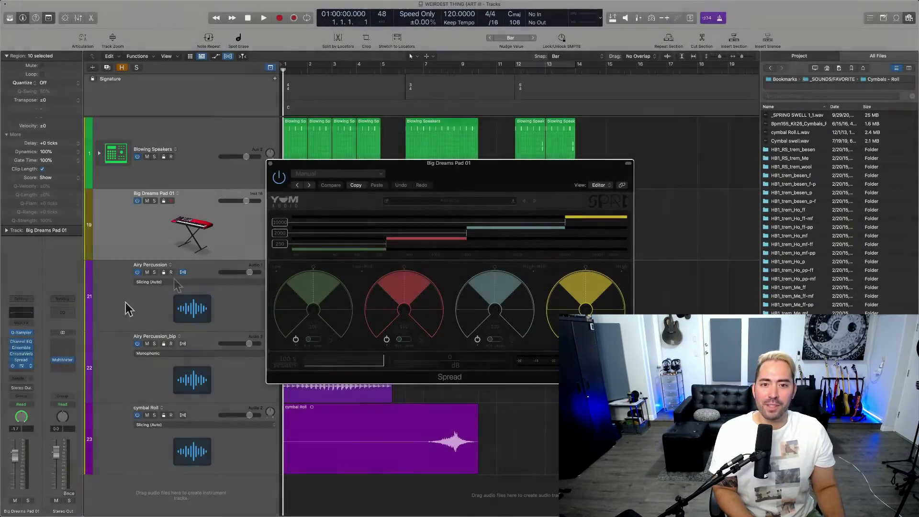
left_click(21, 366)
Drag the two Spread windows apart so both sit fully visible
left_click_drag(425, 102, 755, 122)
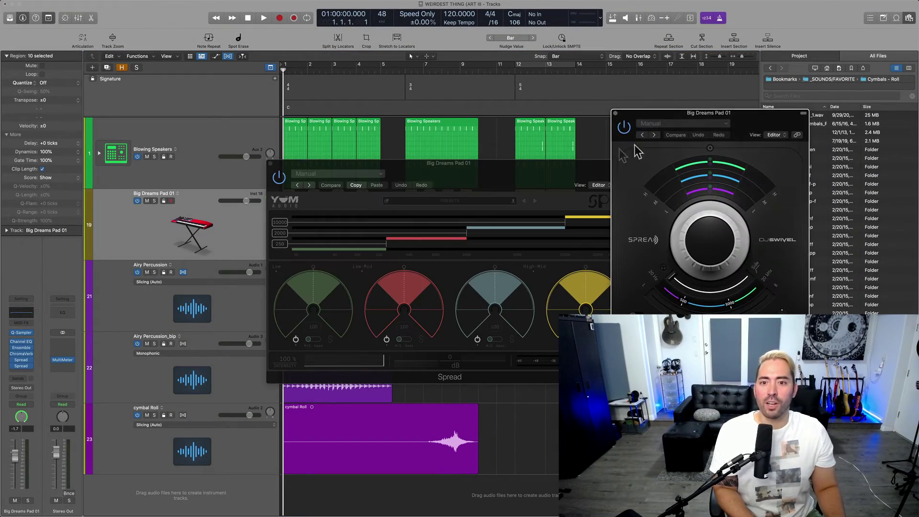
left_click_drag(541, 165, 403, 87)
left_click(628, 117)
left_click_drag(628, 119, 529, 94)
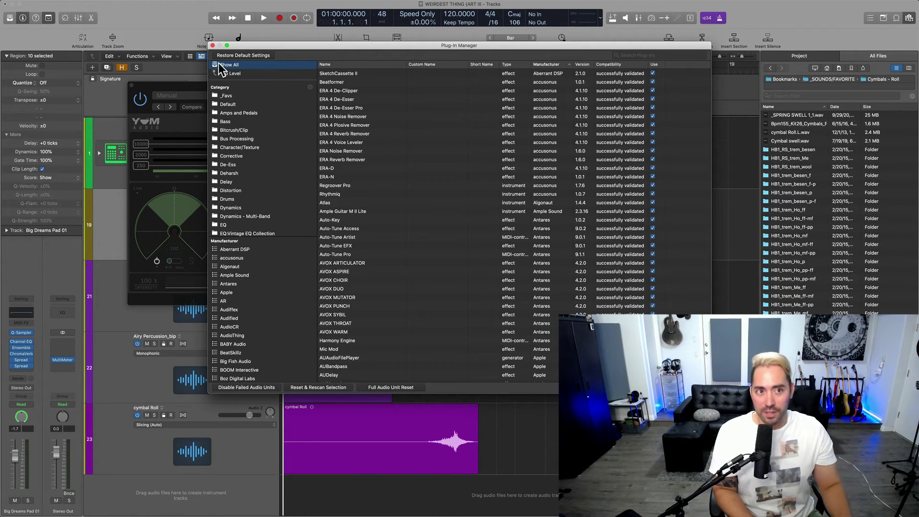
Close the Plug-In Manager and locate Spread.component and SpreadDJ.component in Finder
left_click(212, 45)
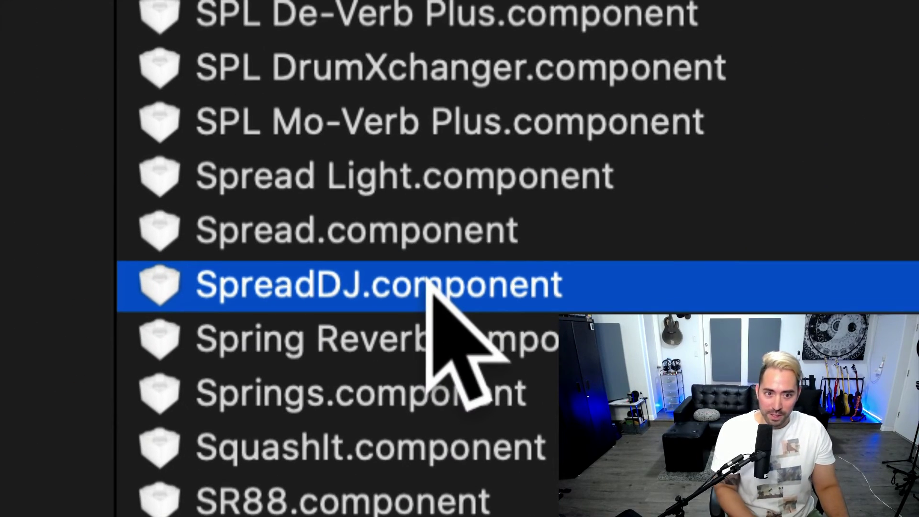
left_click(389, 241)
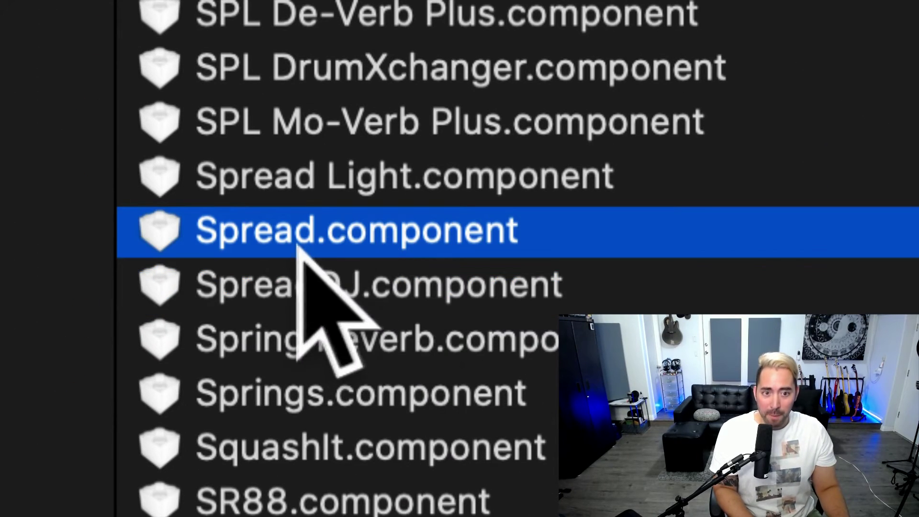
left_click(310, 290)
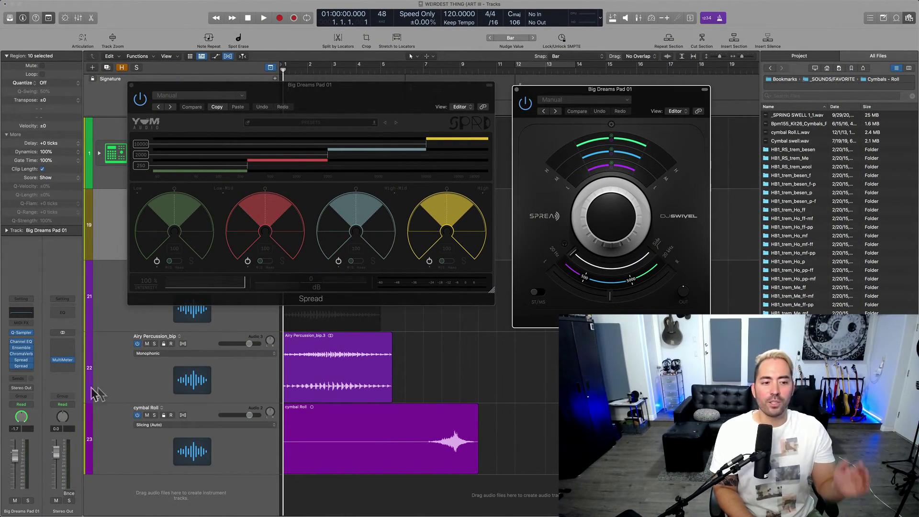
Close both Spread plugin windows at once
mouse_move(21, 365)
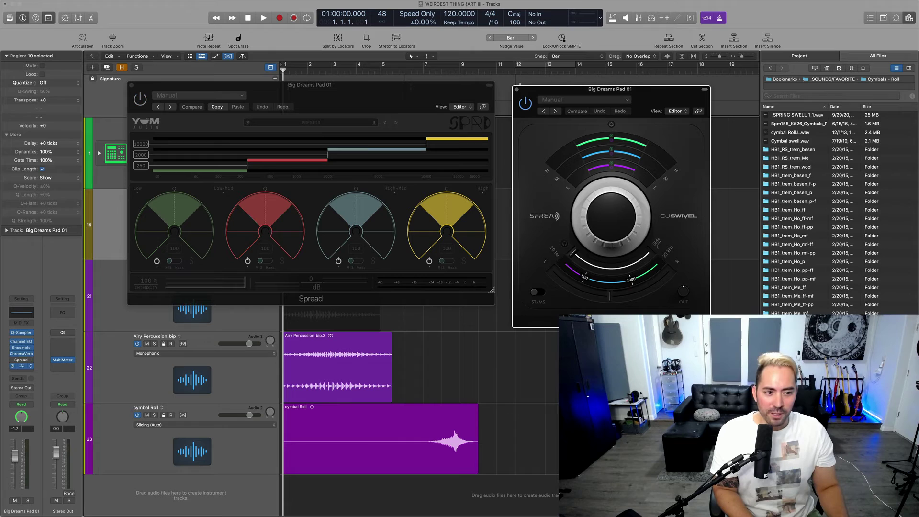
key("v")
left_click(507, 300)
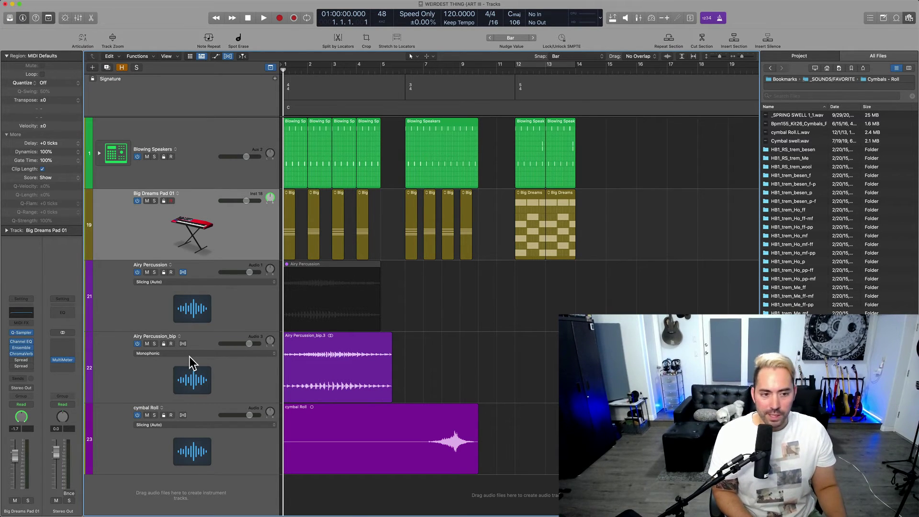
scroll(539, 296, "left", 2)
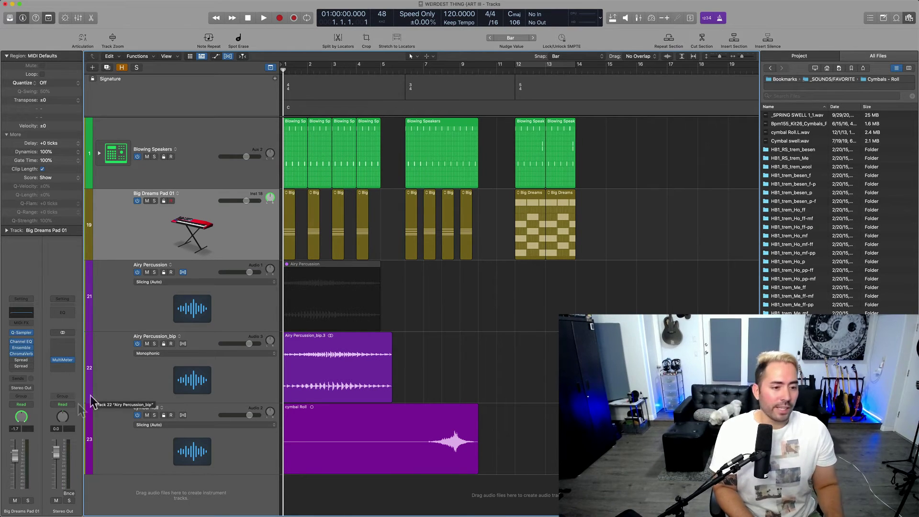
right_click(21, 417)
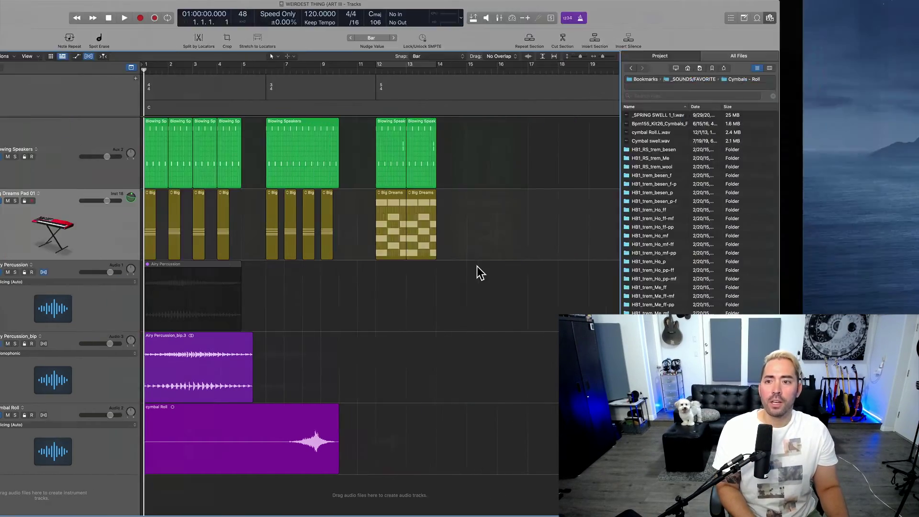
key("ctrl+Right")
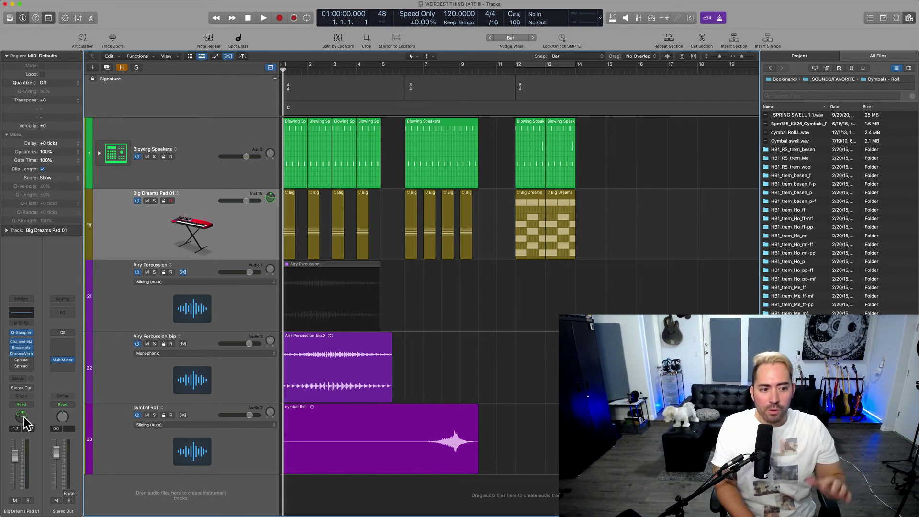
Insert Logic > Imaging > Binaural Post-Processing > Stereo in an empty Stereo Out Audio FX slot
left_click(64, 343)
mouse_move(115, 516)
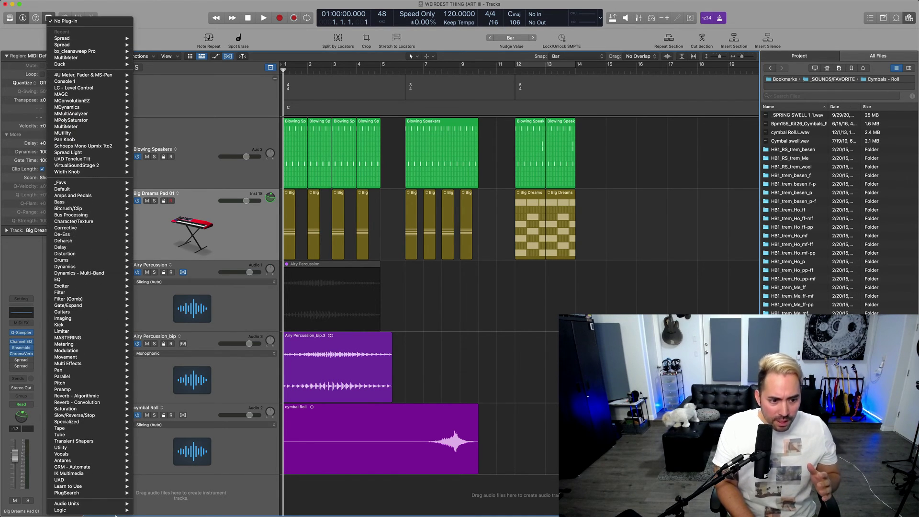
mouse_move(146, 510)
mouse_move(173, 465)
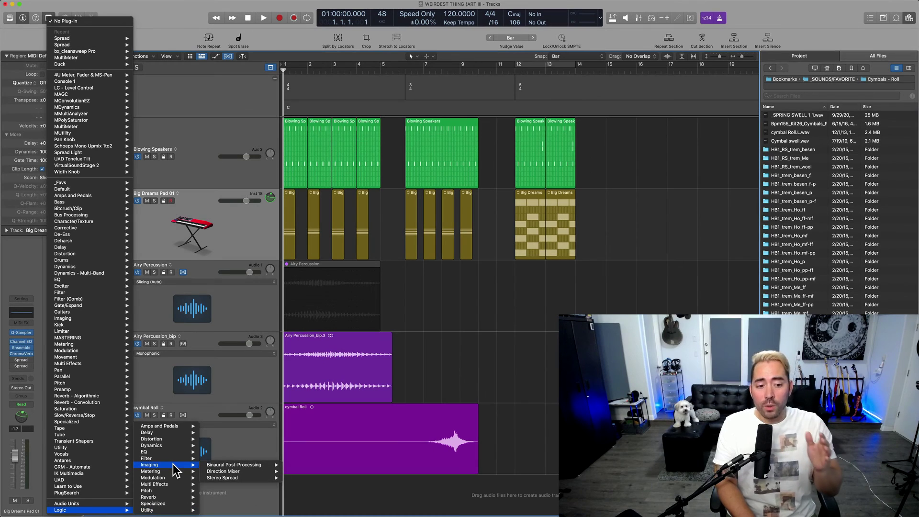
left_click(253, 465)
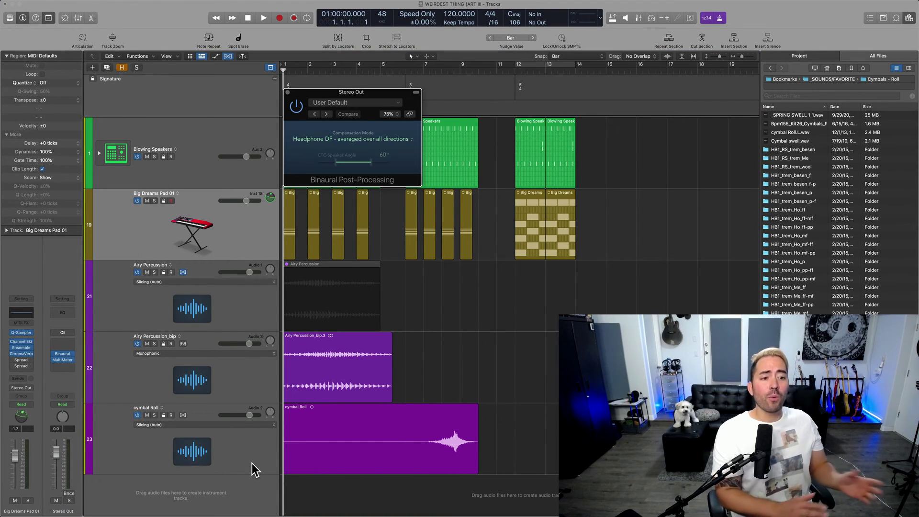